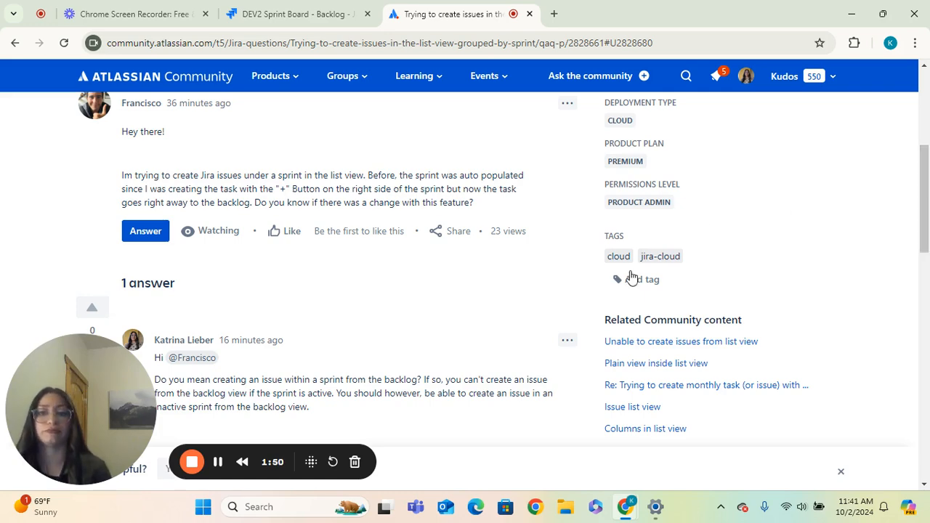
Look over the sprints in the DEV2 Sprint Board backlog and turn on the epic panel.
left_click(221, 465)
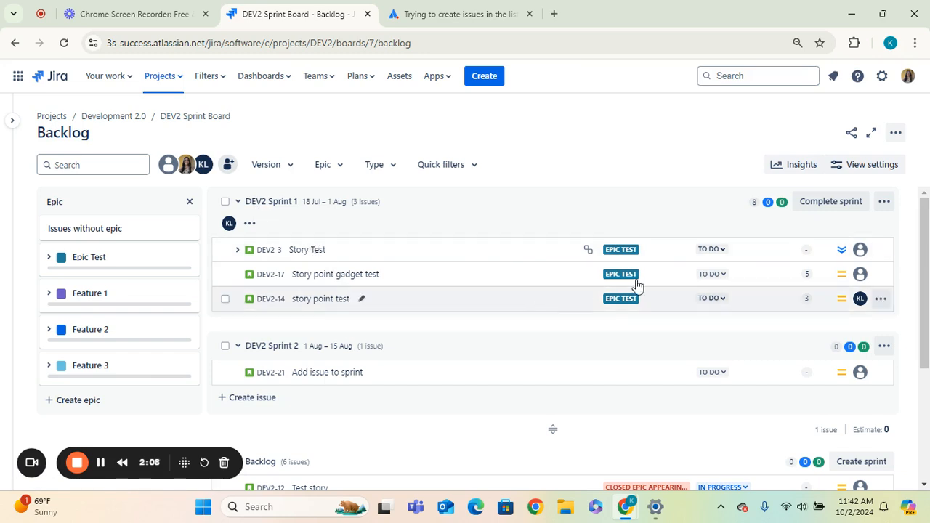
scroll(486, 229, "down", 1)
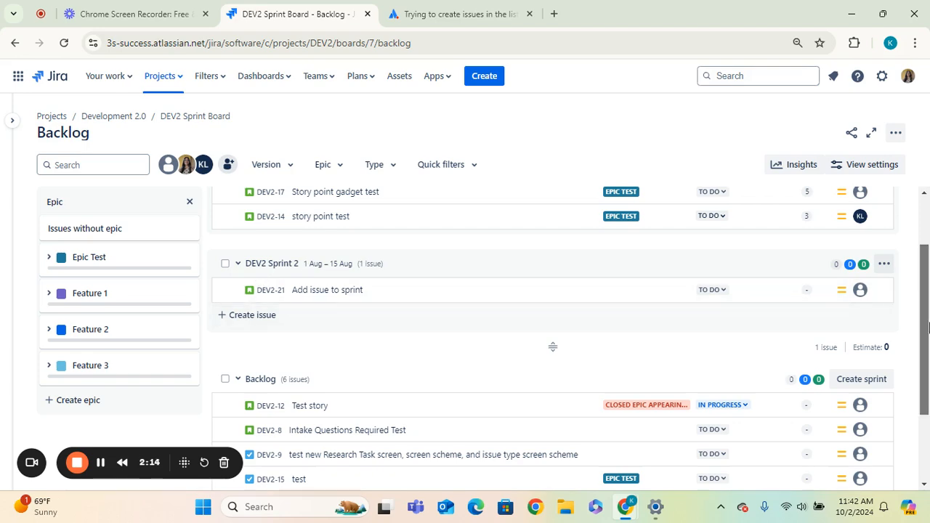
scroll(928, 328, "down", 1)
scroll(929, 327, "up", 3)
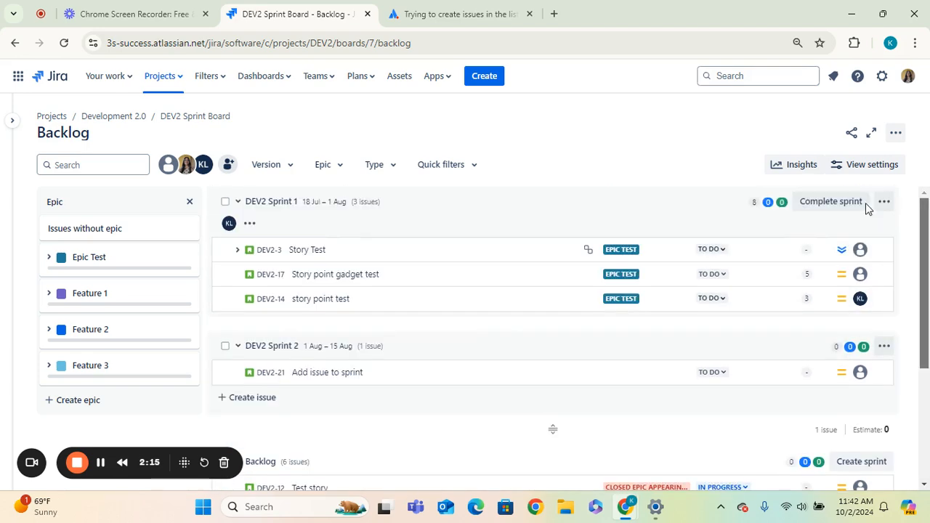
left_click(337, 167)
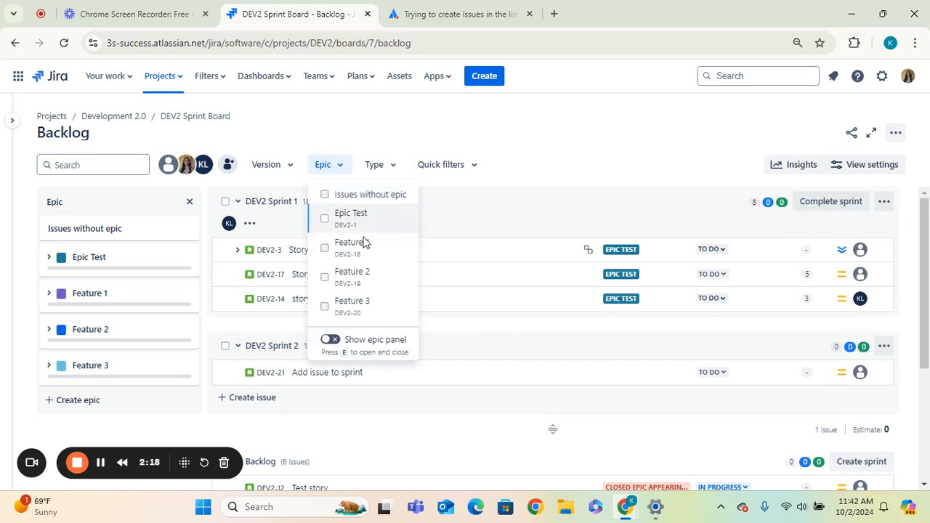
left_click(336, 343)
left_click(336, 343)
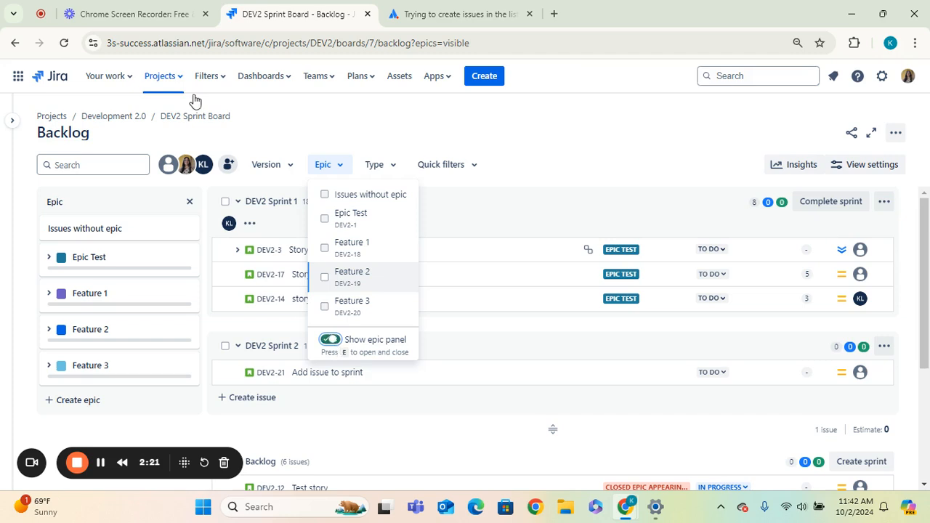
left_click(309, 130)
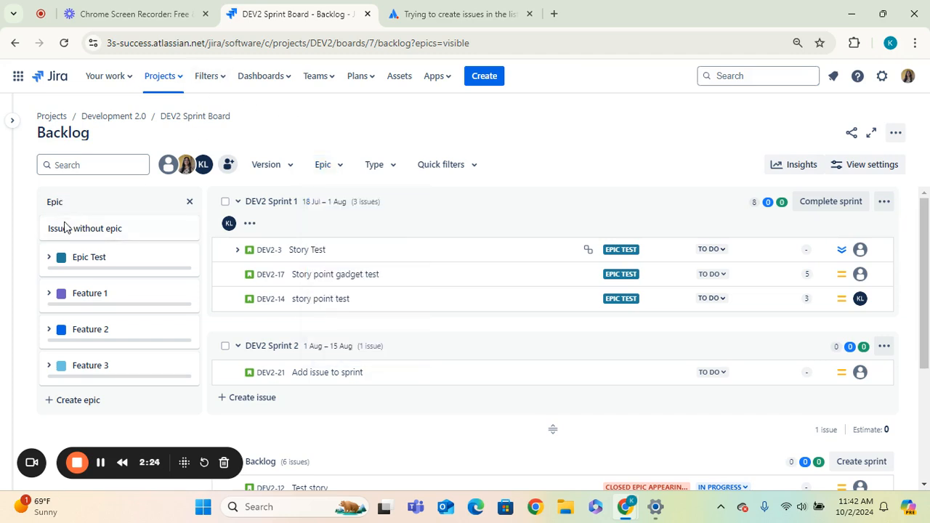
Filter the backlog by Epic Test to review its issues across the sprints and backlog, and clear the filter.
left_click(116, 260)
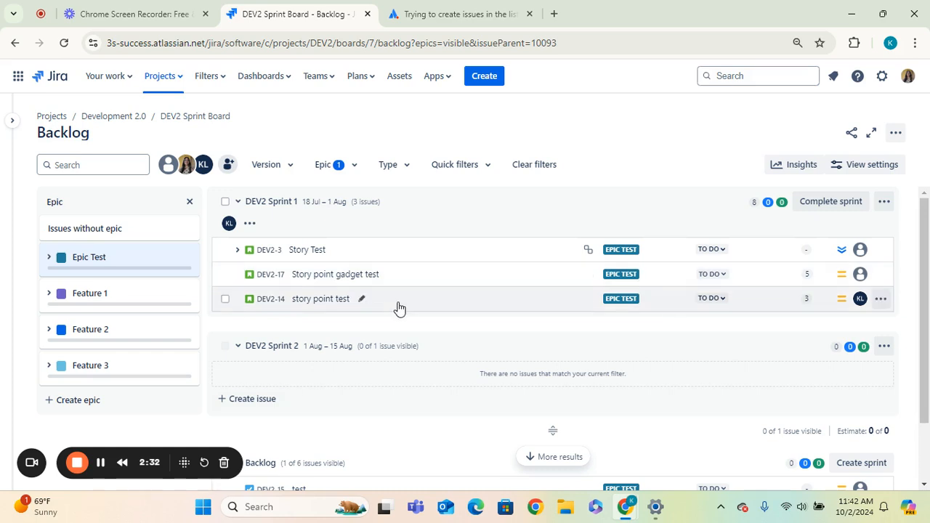
scroll(922, 247, "down", 1)
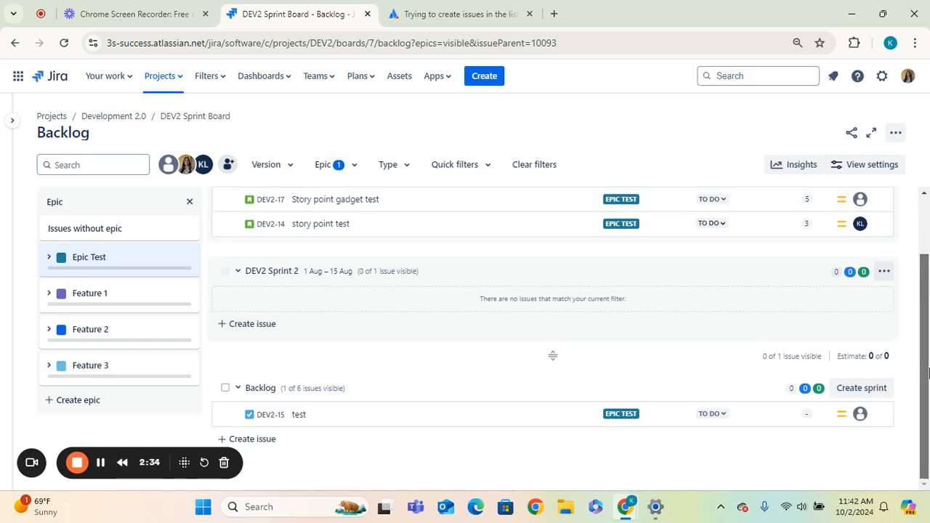
scroll(923, 248, "up", 1)
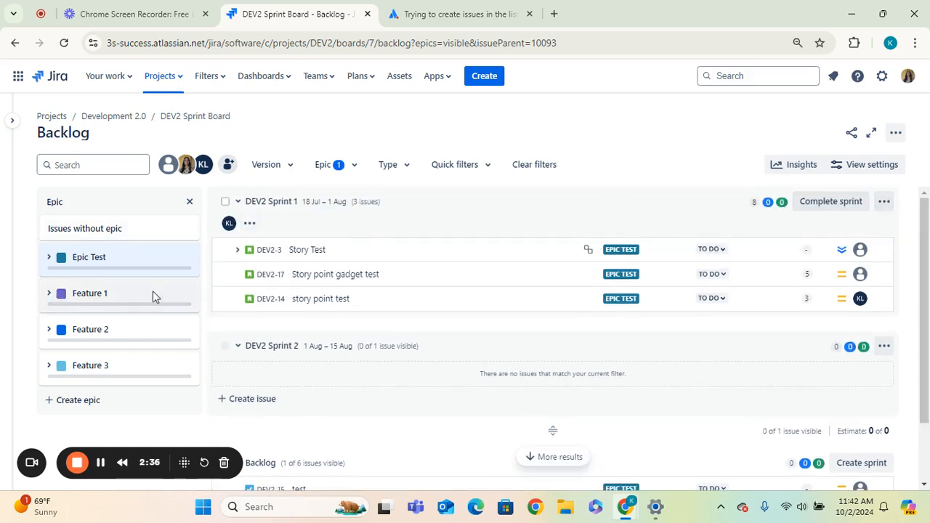
left_click(149, 259)
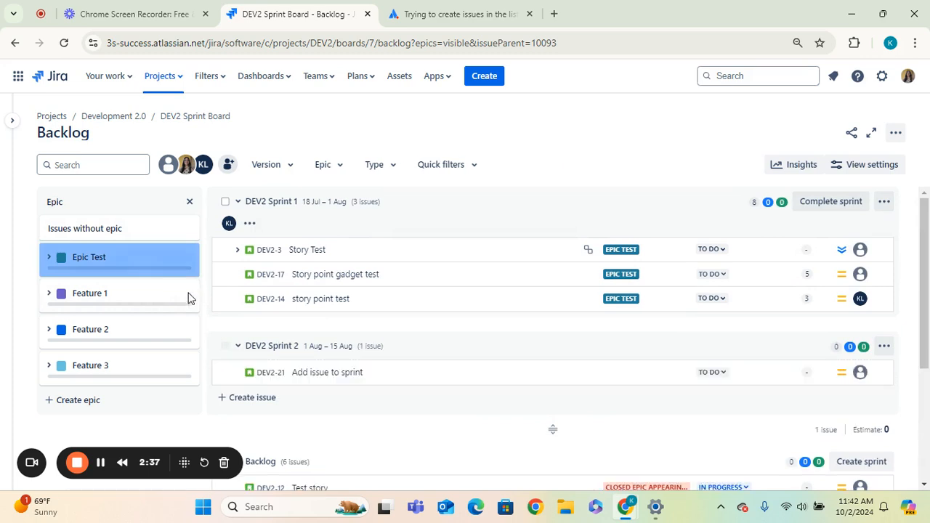
Filter the backlog by Feature 1, add Epic Test to the filter for comparison, and clear both epic filters.
left_click(143, 299)
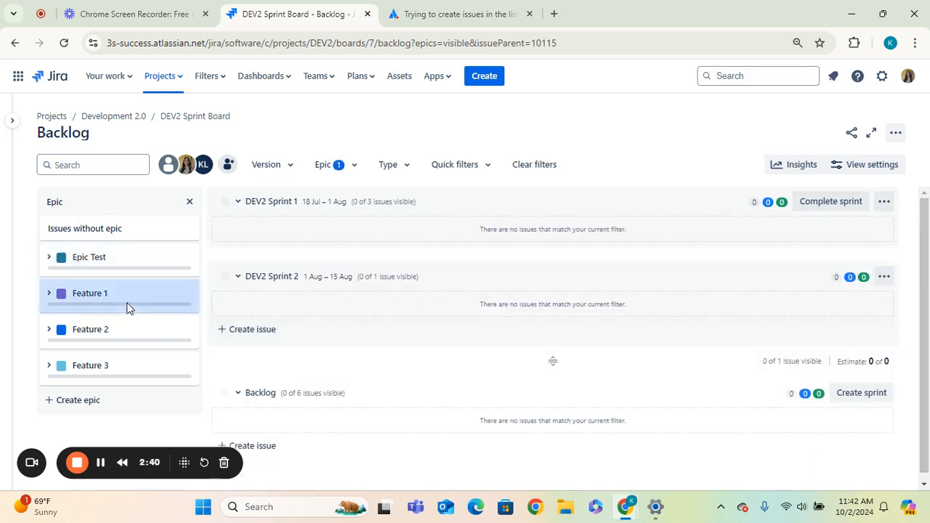
scroll(928, 369, "down", 1)
scroll(905, 268, "up", 1)
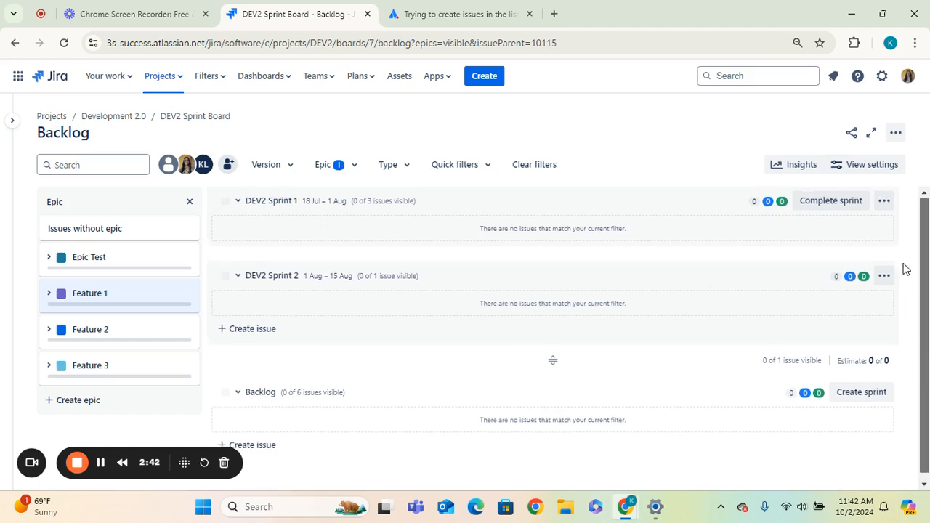
left_click(125, 258)
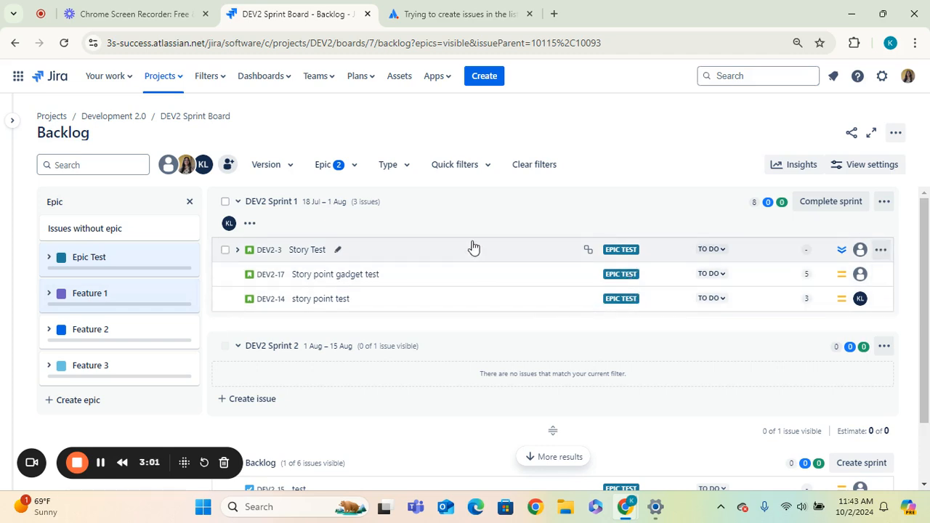
left_click(154, 260)
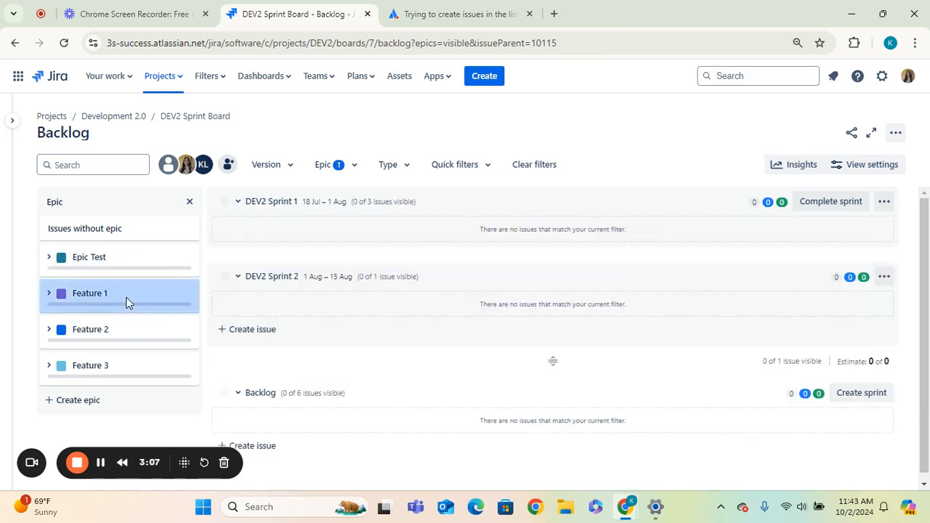
left_click(133, 298)
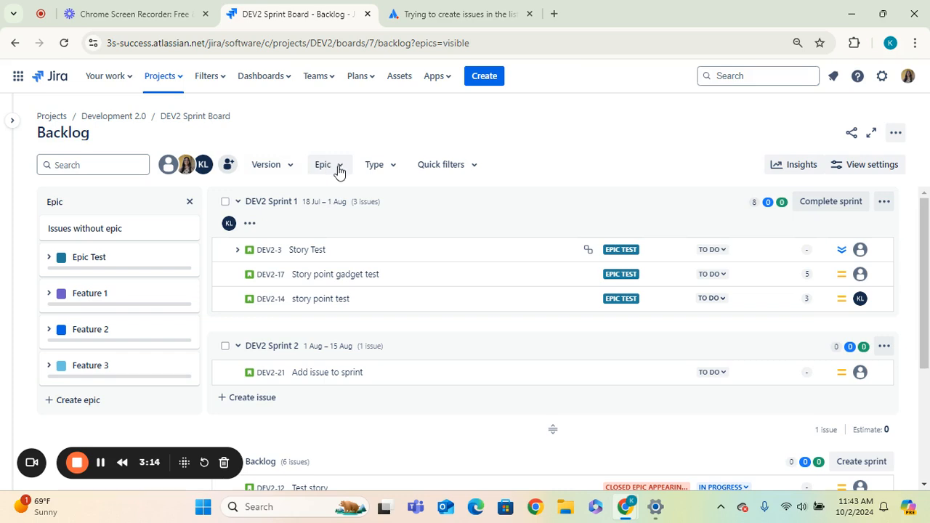
Show the version panel beside the backlog and hide the epic panel.
left_click(295, 174)
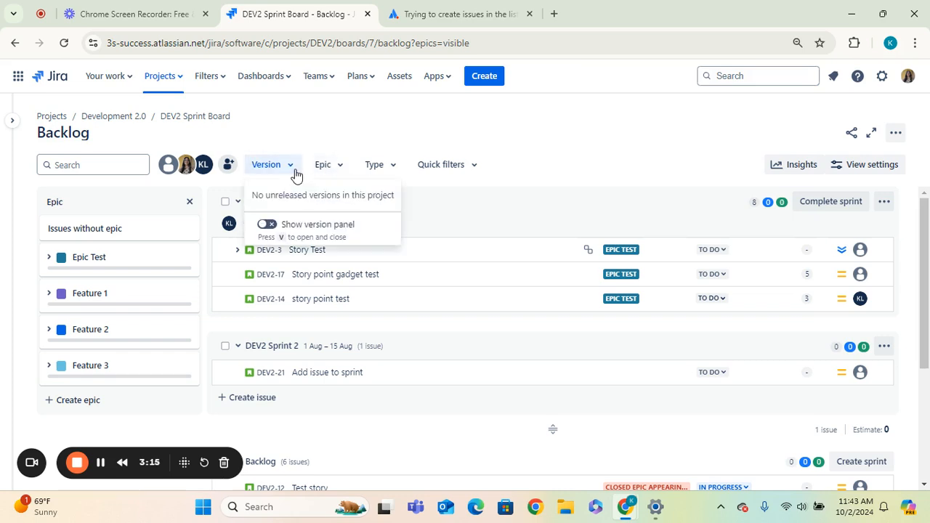
left_click(270, 229)
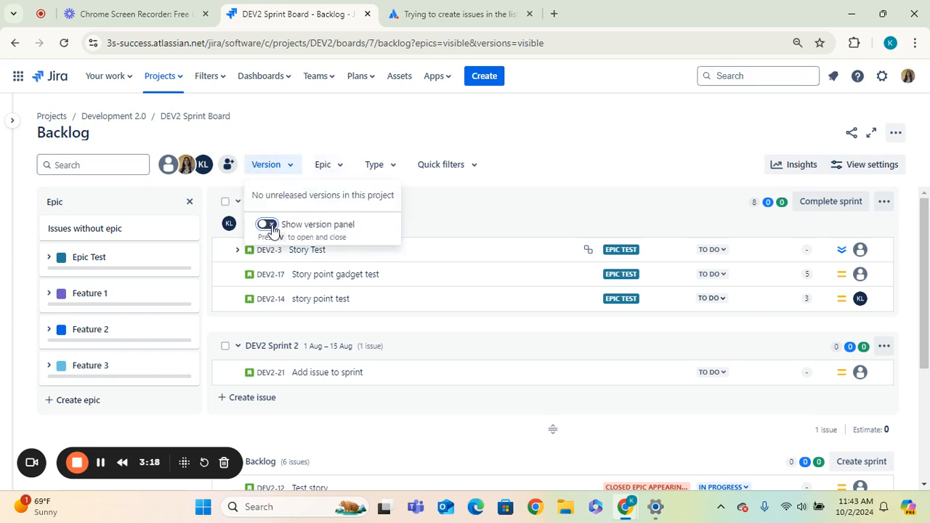
left_click(375, 146)
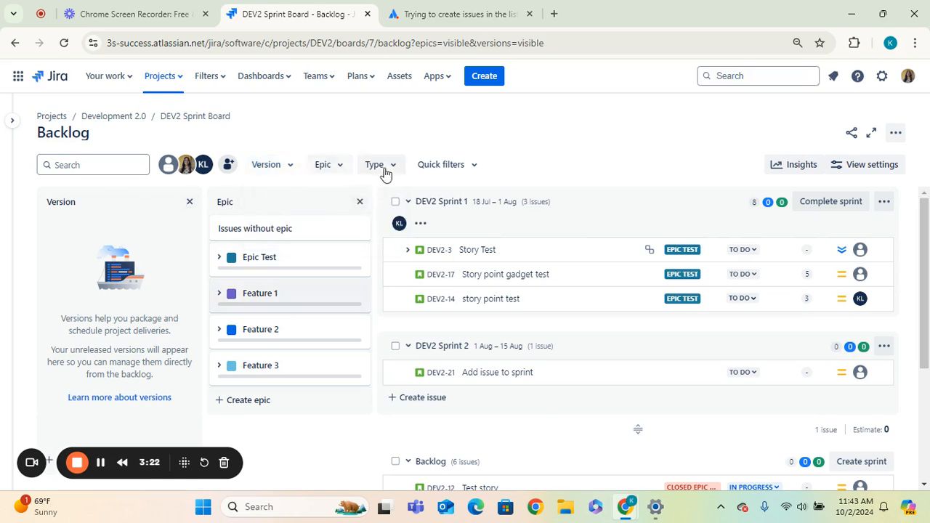
left_click(358, 204)
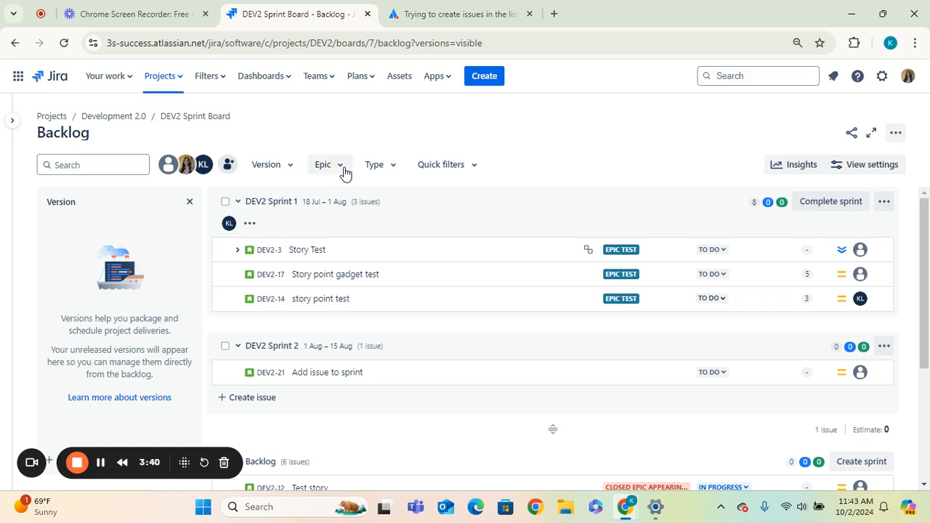
Look through the options of the backlog's Type filter and quick filters.
left_click(396, 170)
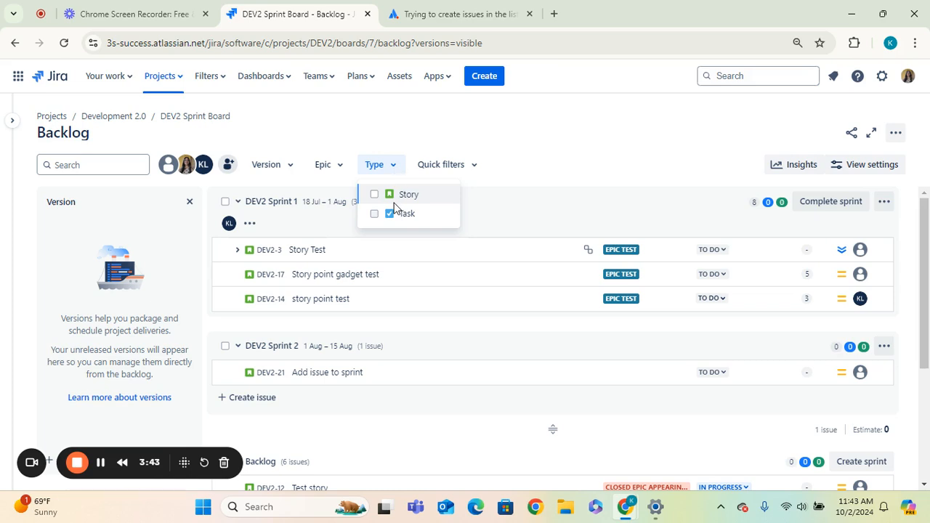
left_click(473, 169)
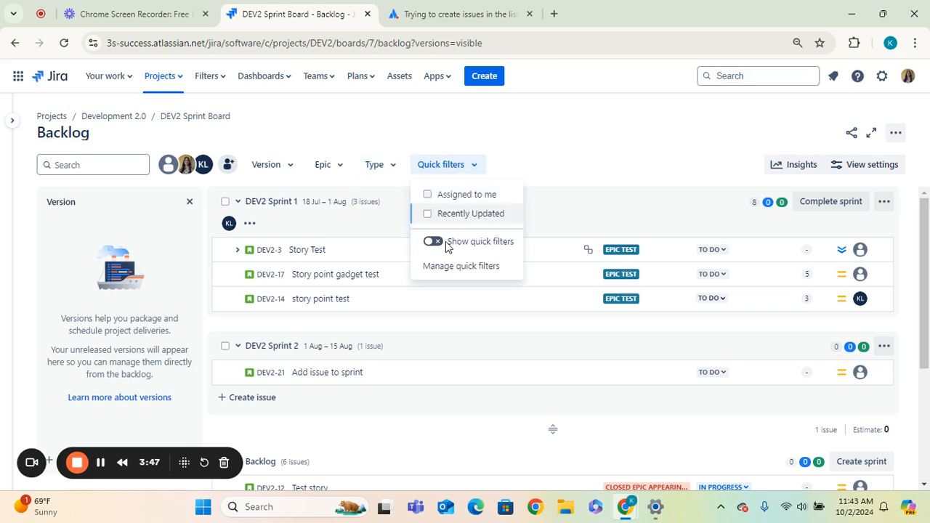
left_click(528, 142)
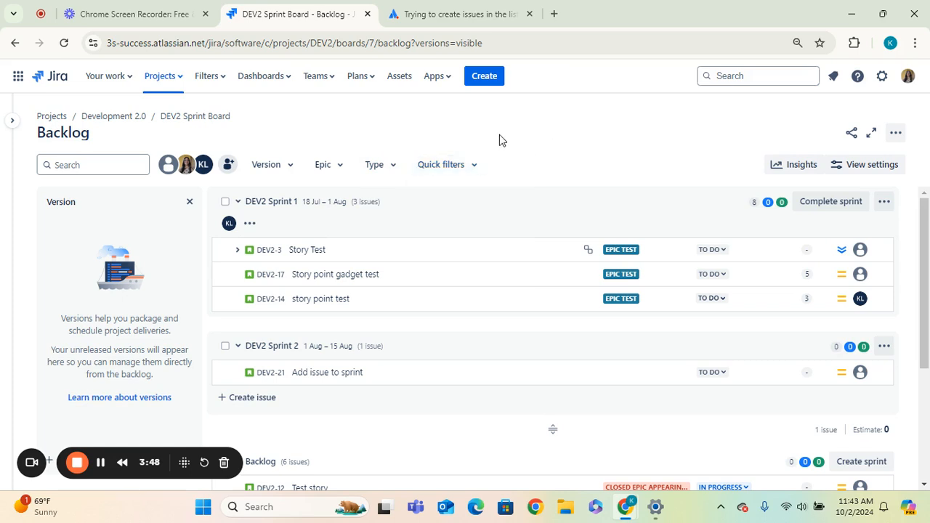
left_click(345, 171)
left_click(472, 167)
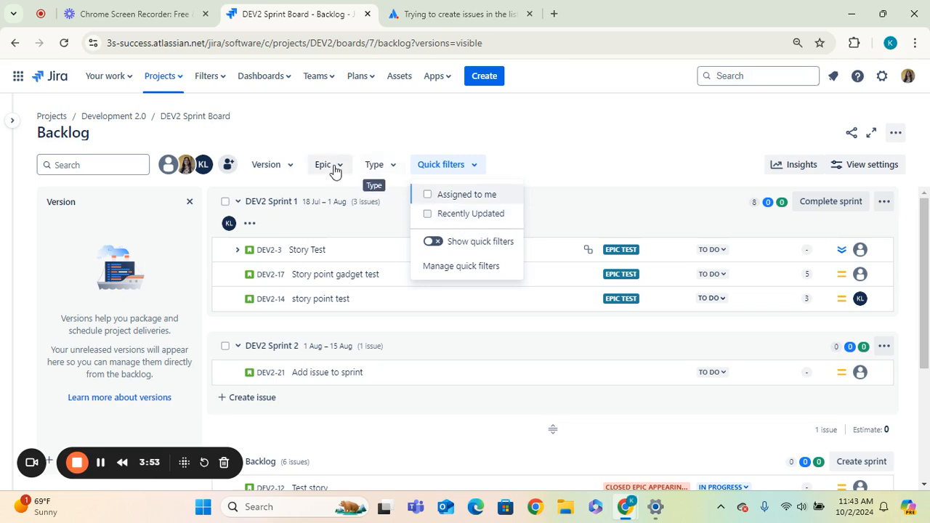
left_click(337, 131)
Show the epic panel beside the backlog and hide the version panel.
left_click(341, 167)
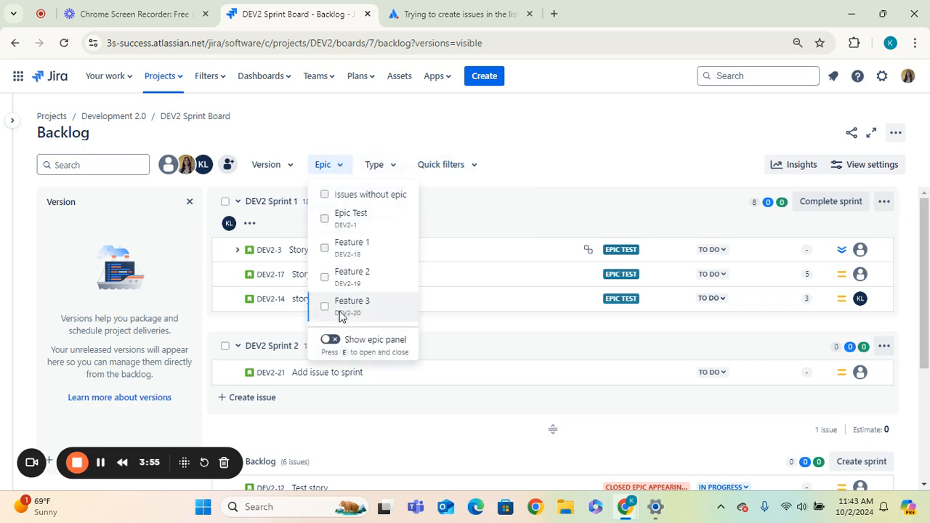
left_click(330, 340)
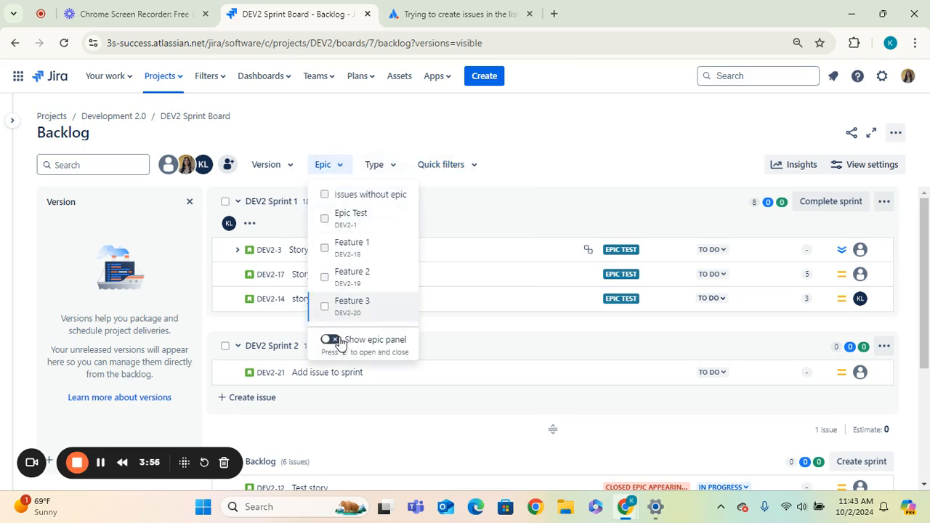
left_click(567, 155)
left_click(188, 203)
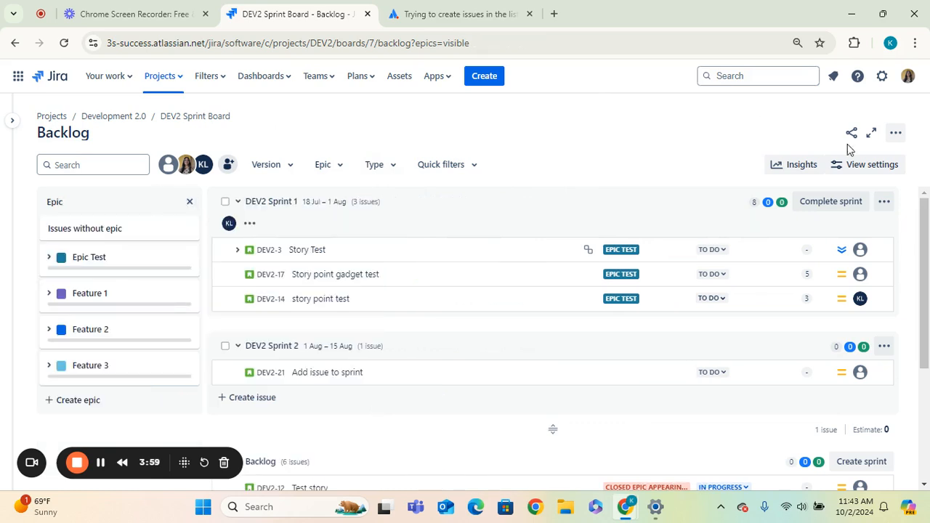
Review the board's quick filter configuration, return to the backlog and check the quick filters offered there.
left_click(895, 137)
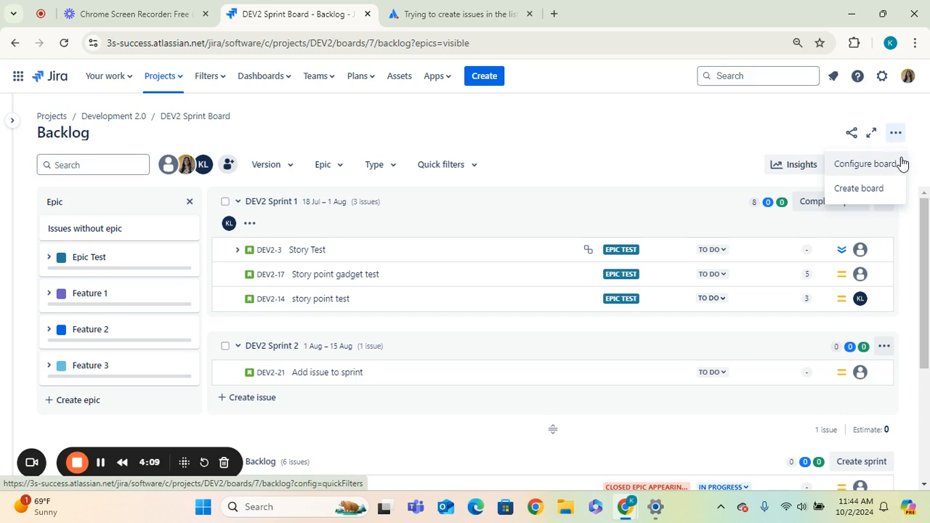
left_click(901, 164)
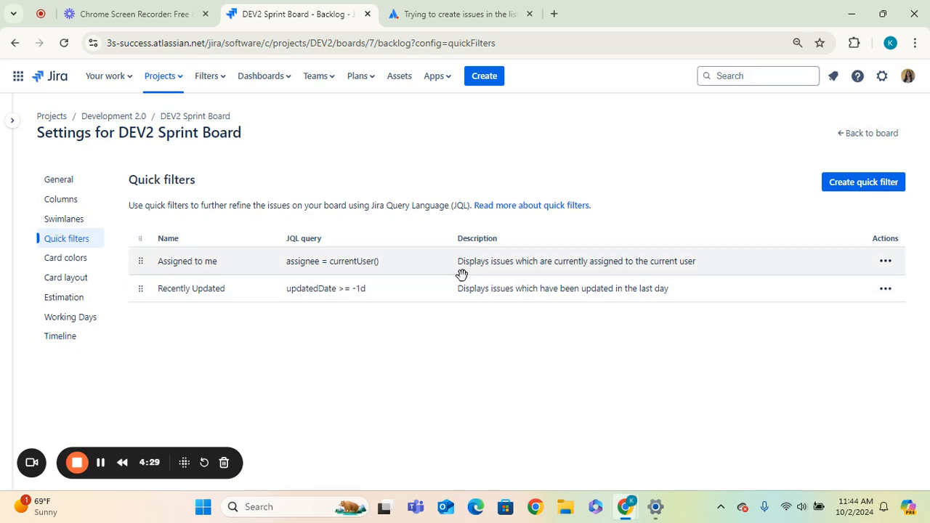
left_click(848, 138)
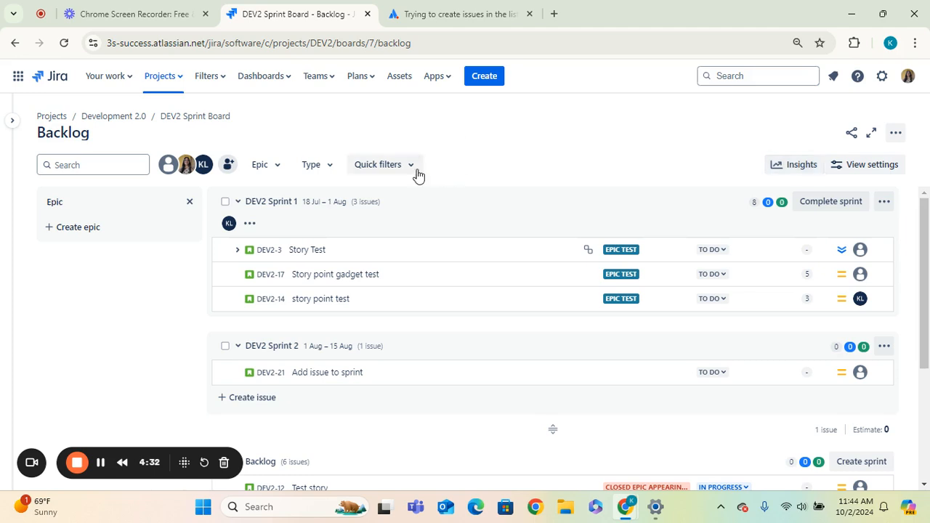
left_click(418, 173)
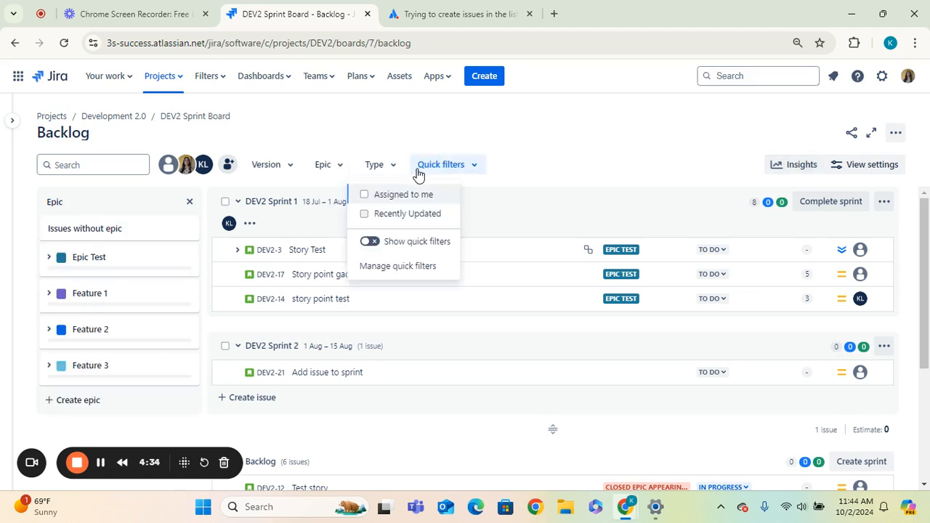
left_click(587, 146)
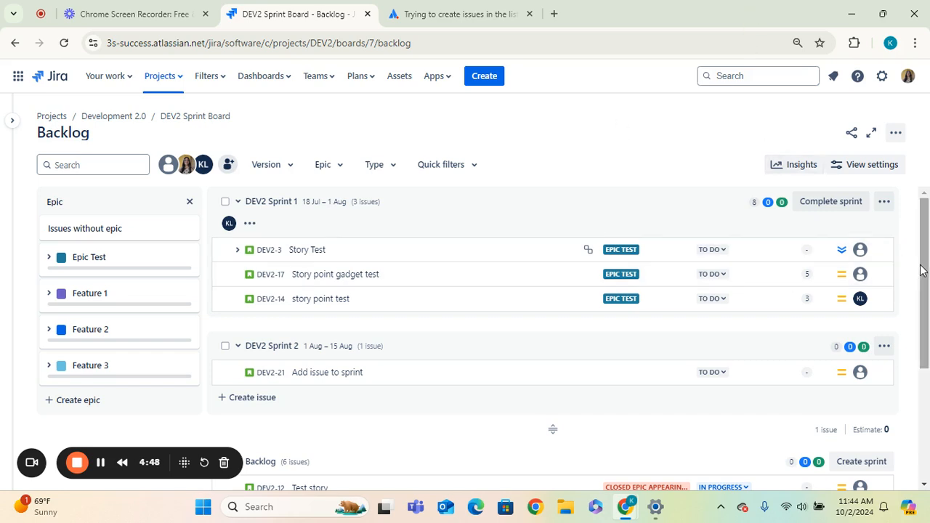
Create a story named "Add issue to sprint" in DEV2 Sprint 2 and assign it to the Feature 1 epic.
left_click_drag(922, 261, 919, 324)
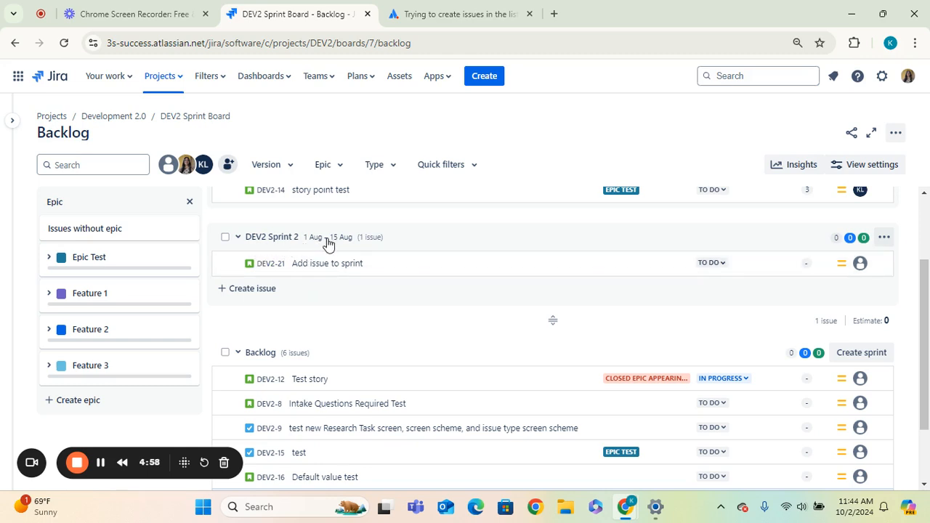
left_click(270, 294)
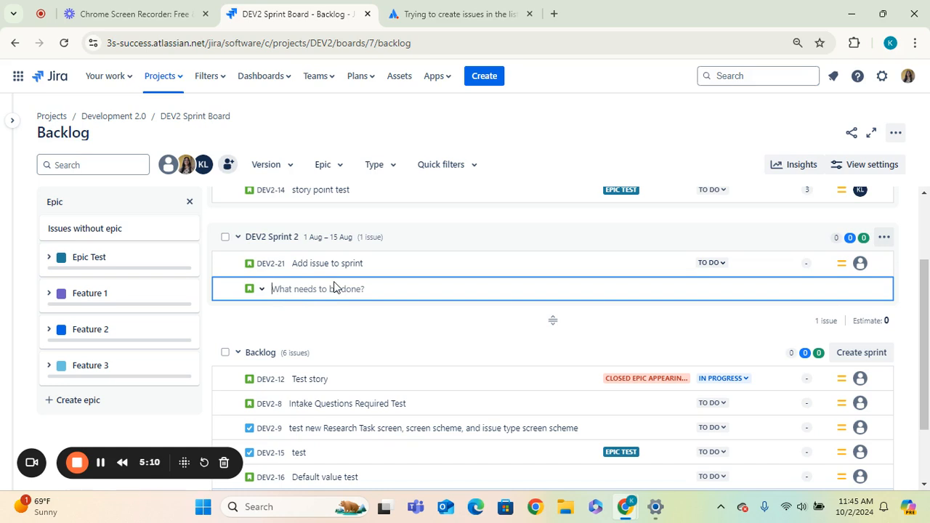
type("Crea")
key("BackSpace")
key("BackSpace")
key("BackSpace")
key("BackSpace")
type("Add is")
key("BackSpace")
key("BackSpace")
type("issue to sprint")
key("Return")
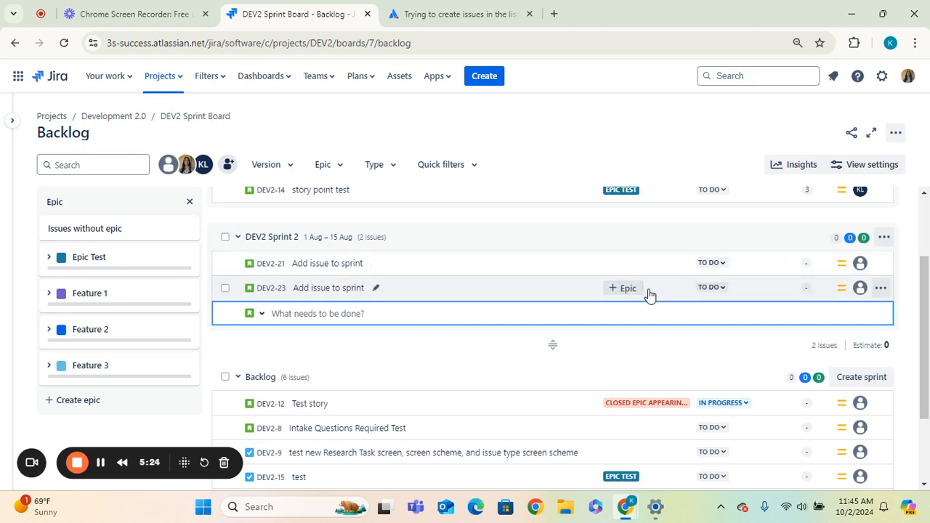
left_click_drag(409, 296, 61, 290)
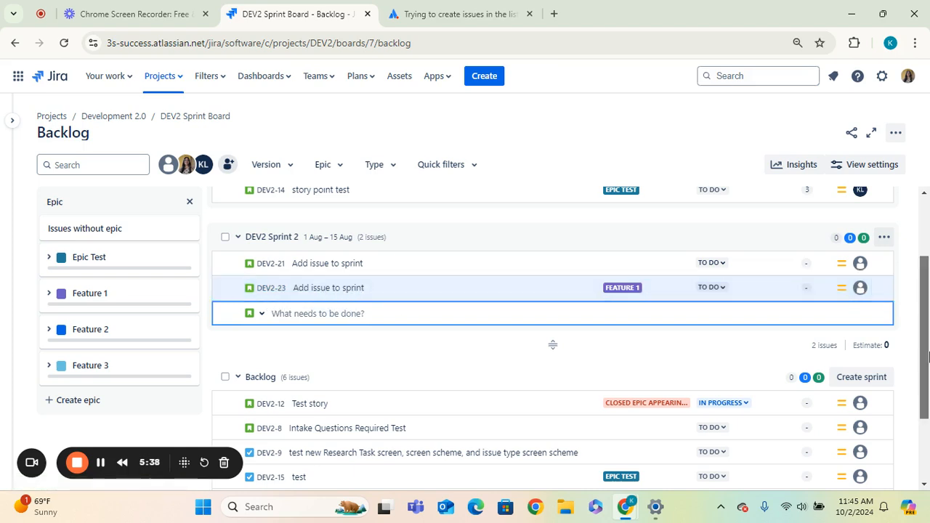
scroll(928, 356, "up", 2)
scroll(927, 356, "down", 2)
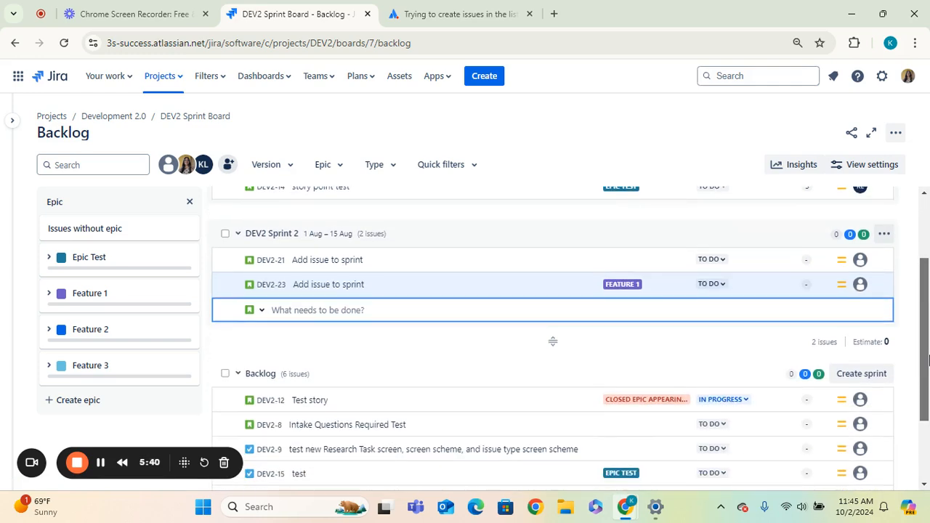
scroll(927, 356, "up", 1)
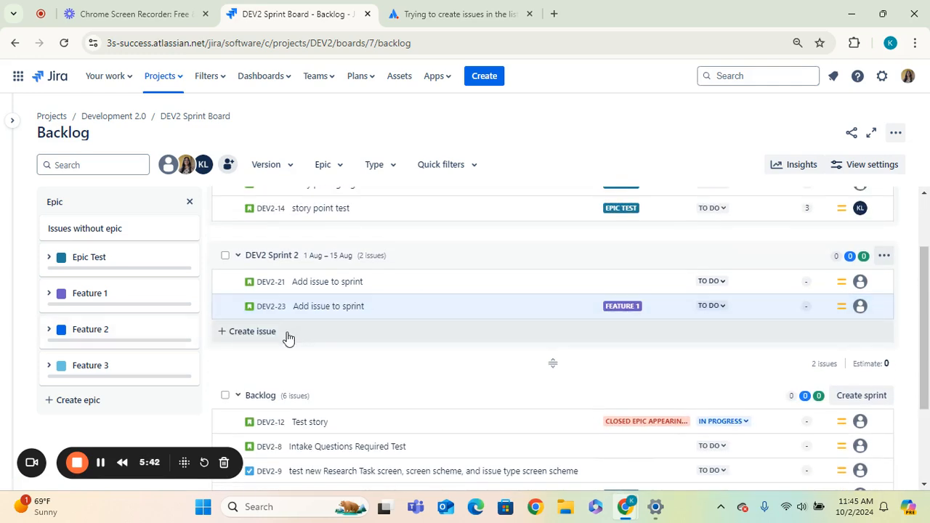
scroll(927, 265, "up", 2)
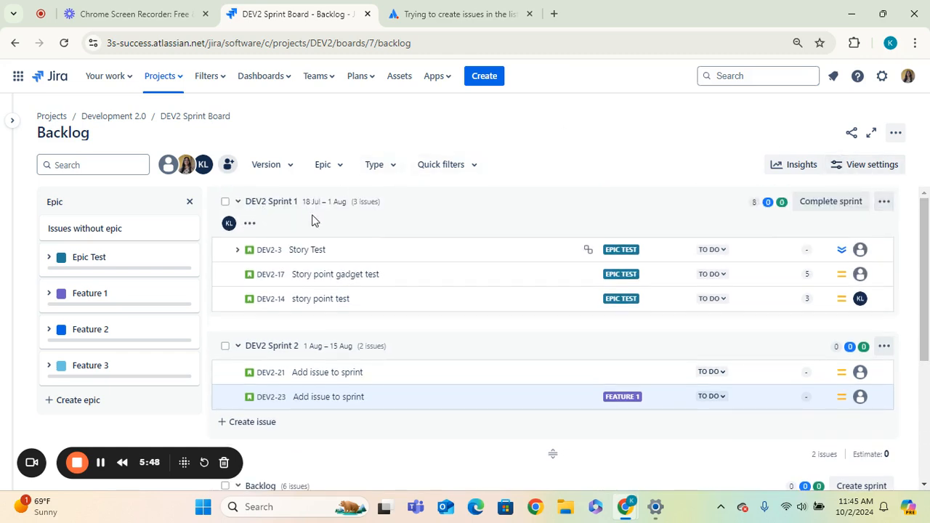
scroll(276, 299, "down", 1)
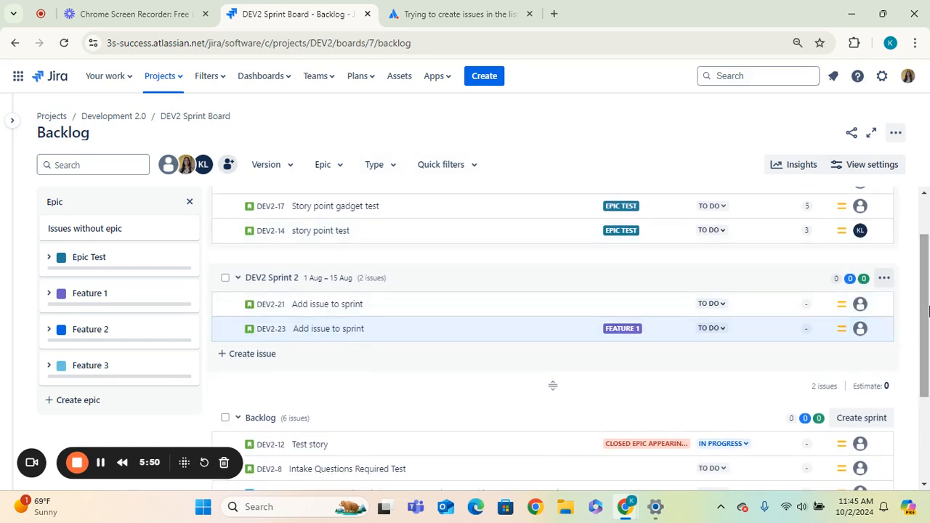
scroll(929, 311, "up", 1)
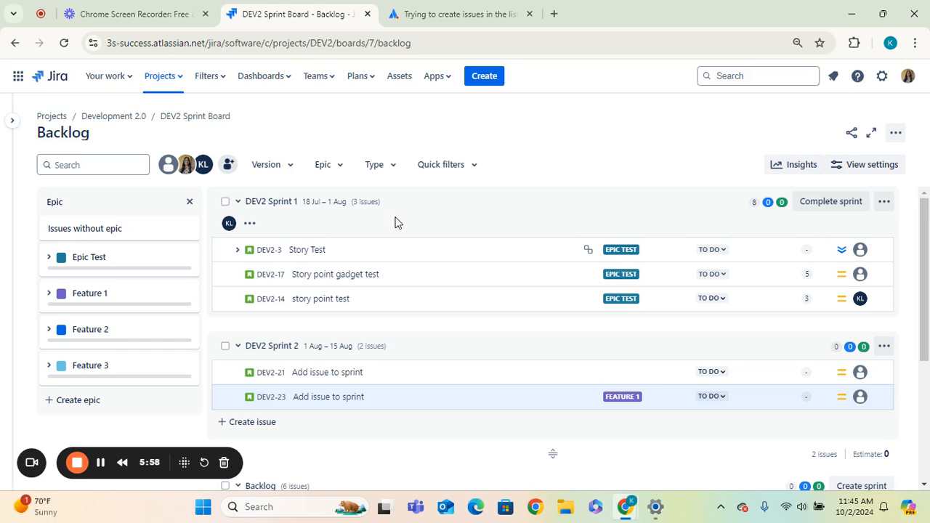
Create a story named "Add issue to active sprint" at the end of the Backlog section.
left_click_drag(927, 272, 928, 392)
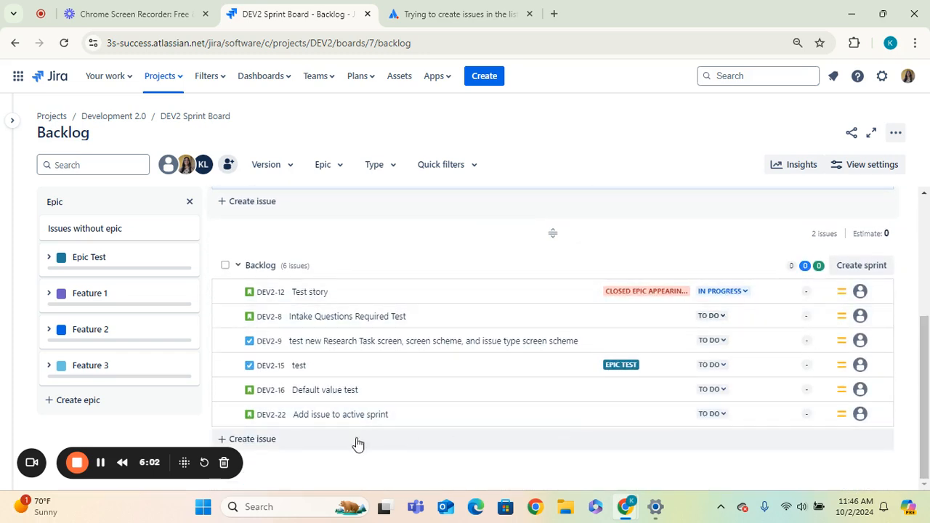
left_click(266, 443)
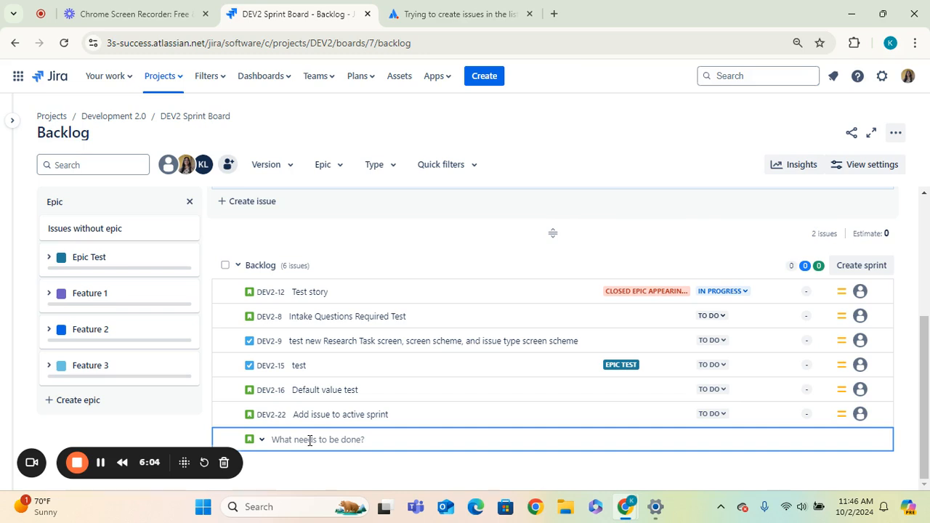
type("ADd issu")
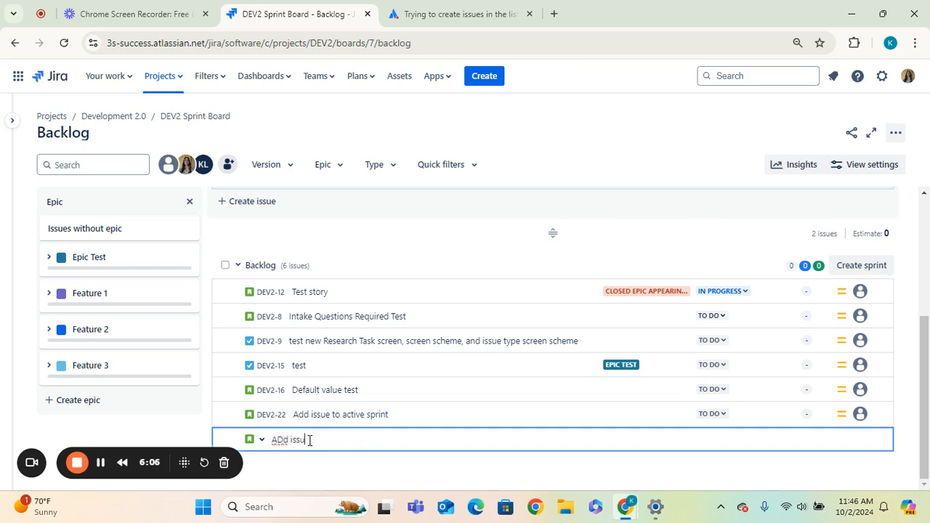
key("BackSpace")
key("BackSpace")
key("BackSpace")
key("BackSpace")
key("BackSpace")
key("BackSpace")
key("BackSpace")
type("dd issue to active sprint")
key("Return")
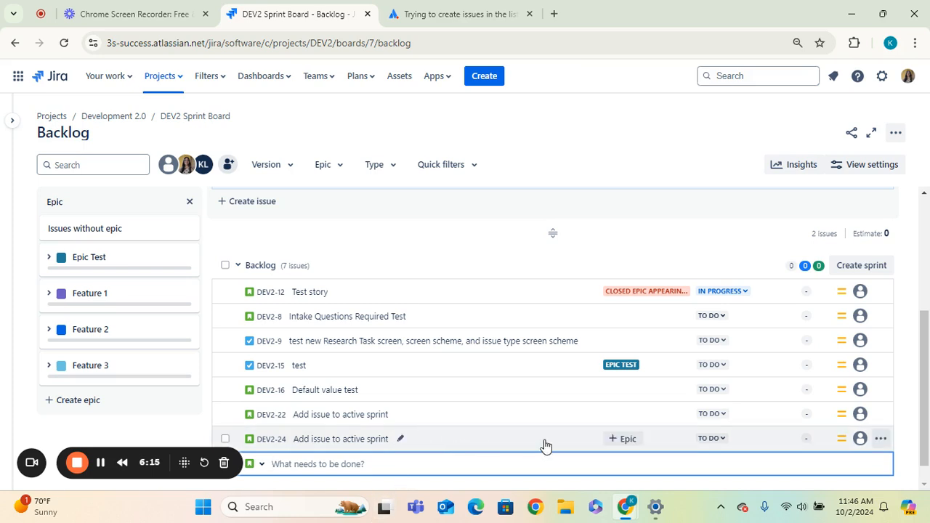
Move story DEV2-24 from the backlog to the active DEV2 Sprint 1 and assign it to the Feature 1 epic.
left_click(879, 444)
left_click(835, 264)
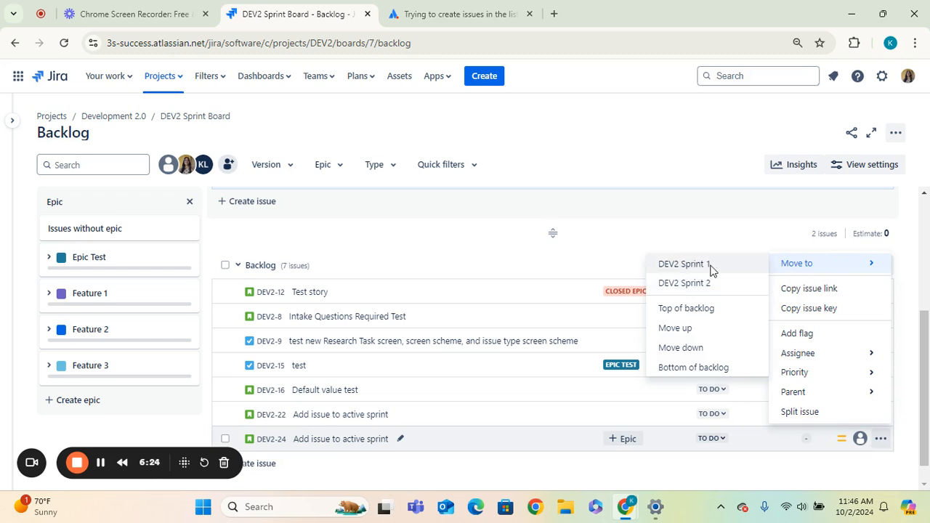
right_click(521, 448)
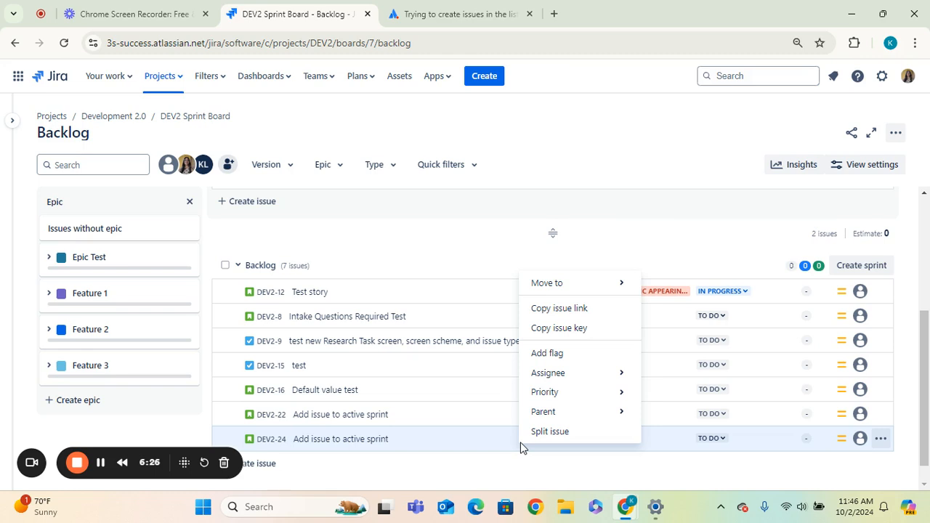
mouse_move(585, 287)
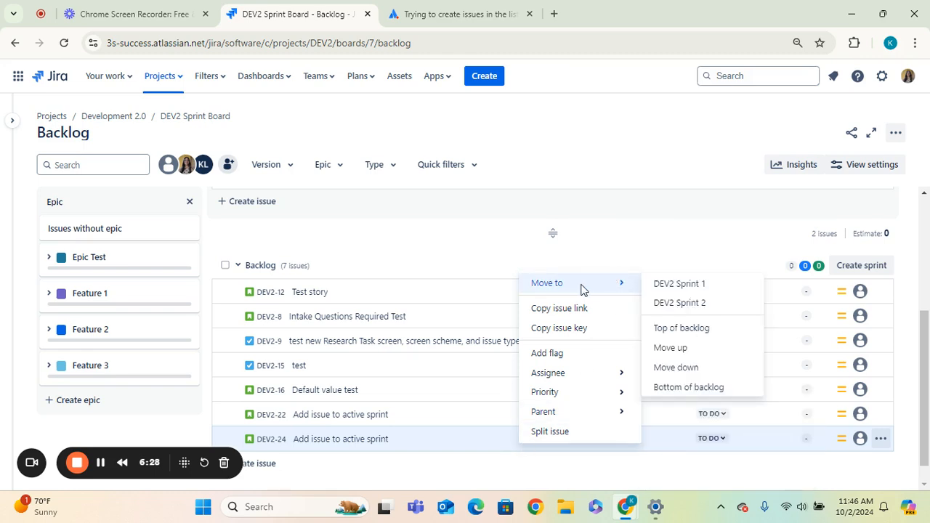
left_click(723, 287)
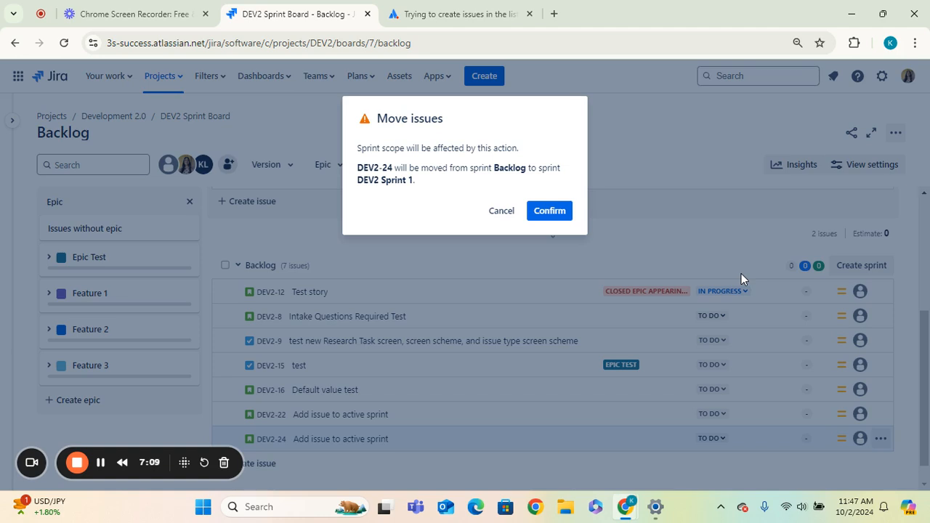
left_click(556, 212)
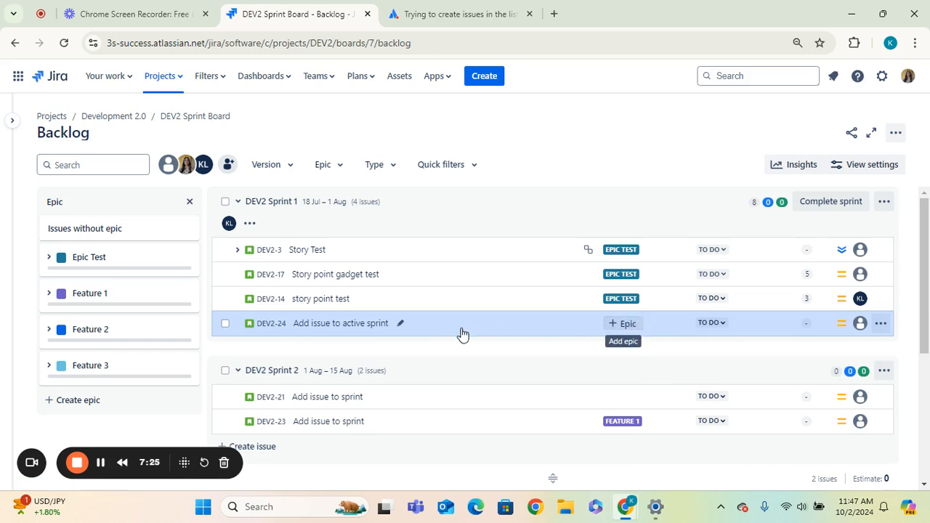
left_click_drag(462, 333, 80, 295)
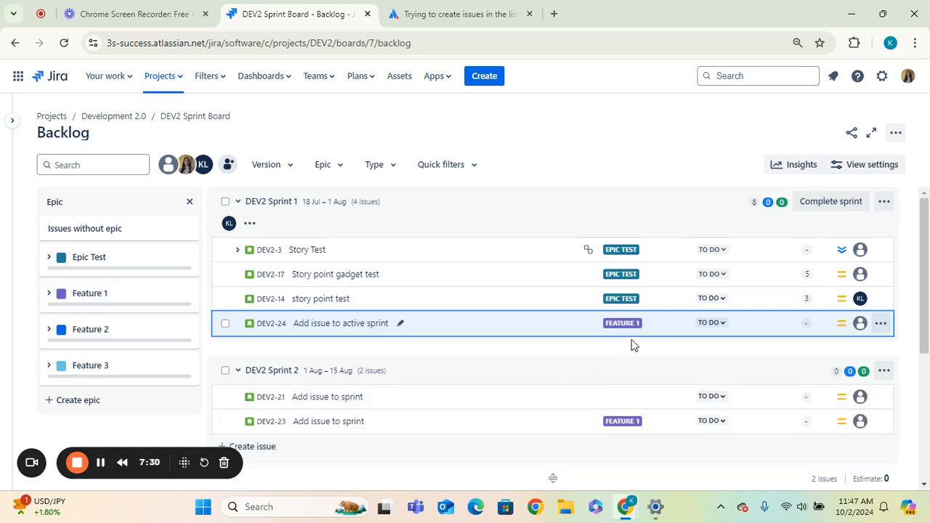